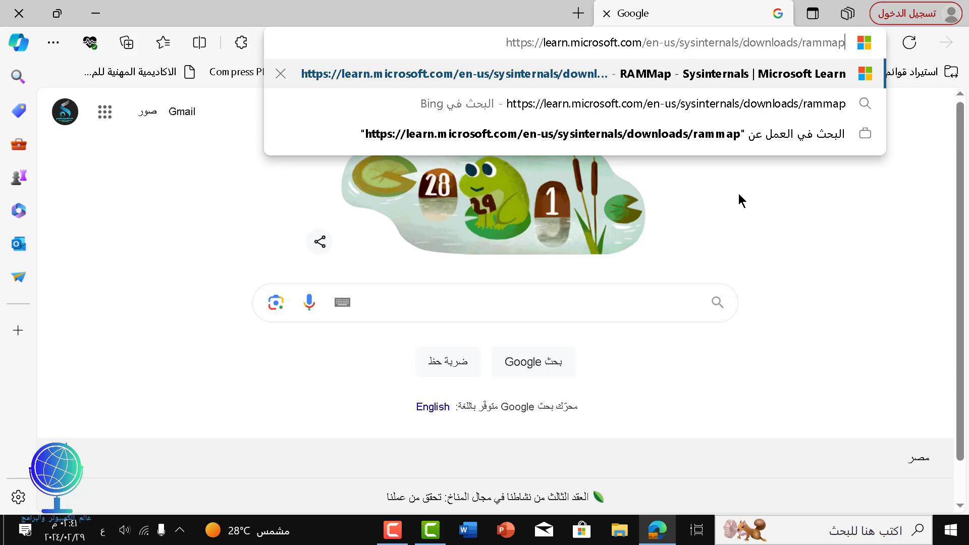
Step: Open the RAMMap page at learn.microsoft.com/en-us/sysinternals/downloads/rammap, download RAMMap.zip, and close the browser and the download windows
{"action": "key", "text": "Return"}
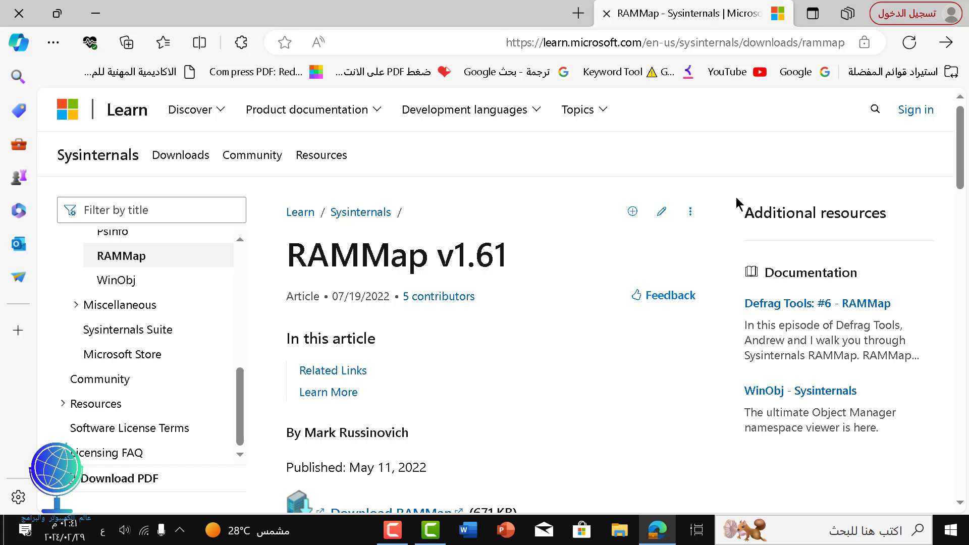
{"action": "scroll", "coordinate": [519, 272], "scroll_direction": "down", "scroll_amount": 5}
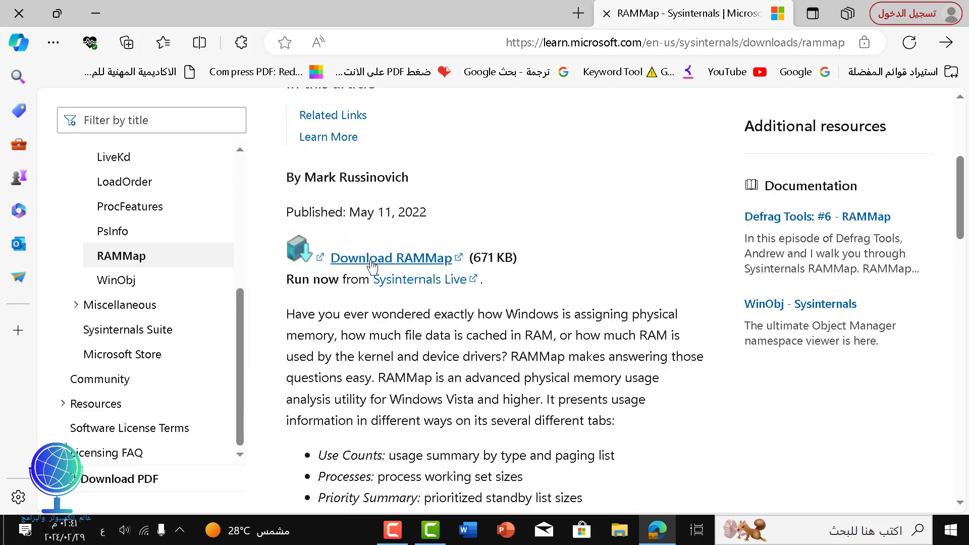
{"action": "left_click", "coordinate": [418, 260]}
{"action": "left_click", "coordinate": [410, 264]}
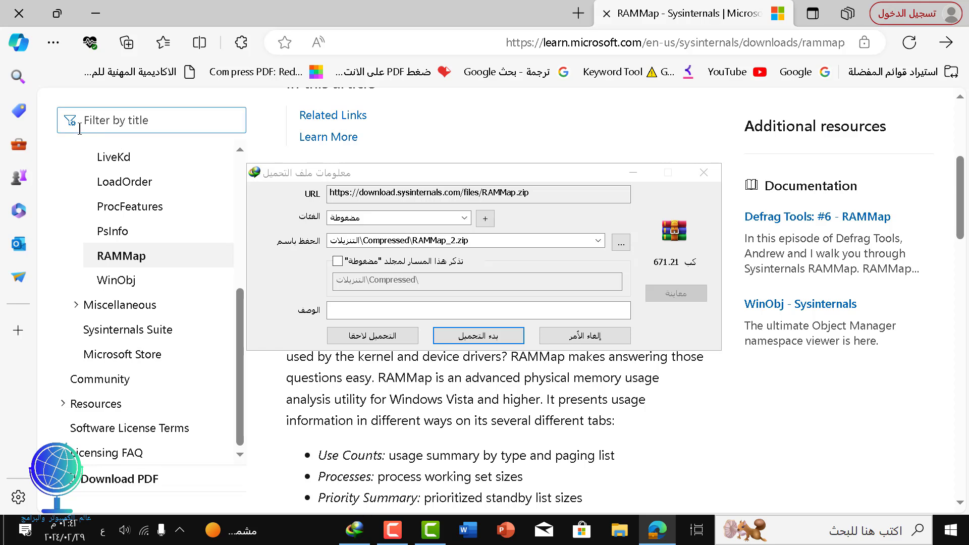
{"action": "left_click", "coordinate": [17, 14]}
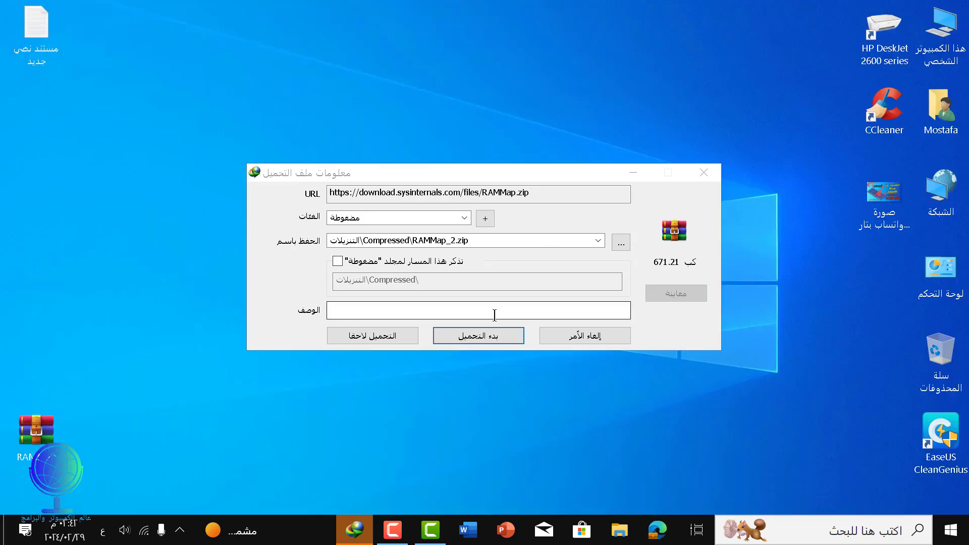
{"action": "left_click", "coordinate": [492, 333]}
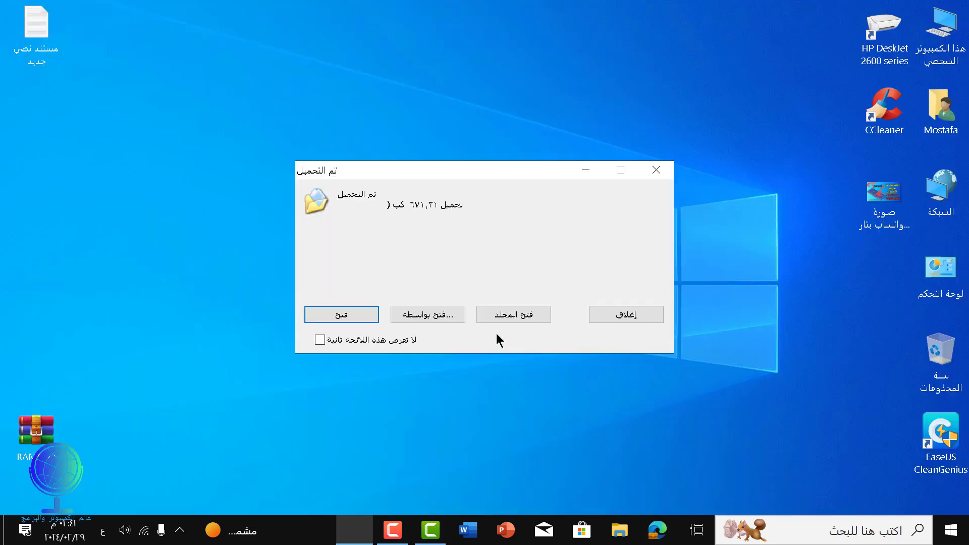
{"action": "left_click", "coordinate": [597, 320]}
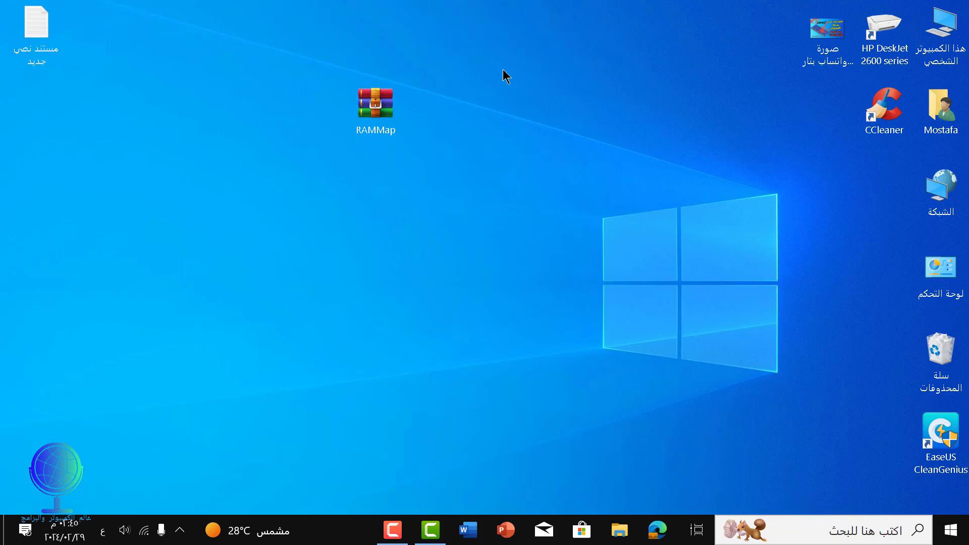
Step: Move the RAMMap archive to a free spot on the desktop and extract its contents directly there
{"action": "left_click_drag", "start_coordinate": [382, 101], "coordinate": [306, 33]}
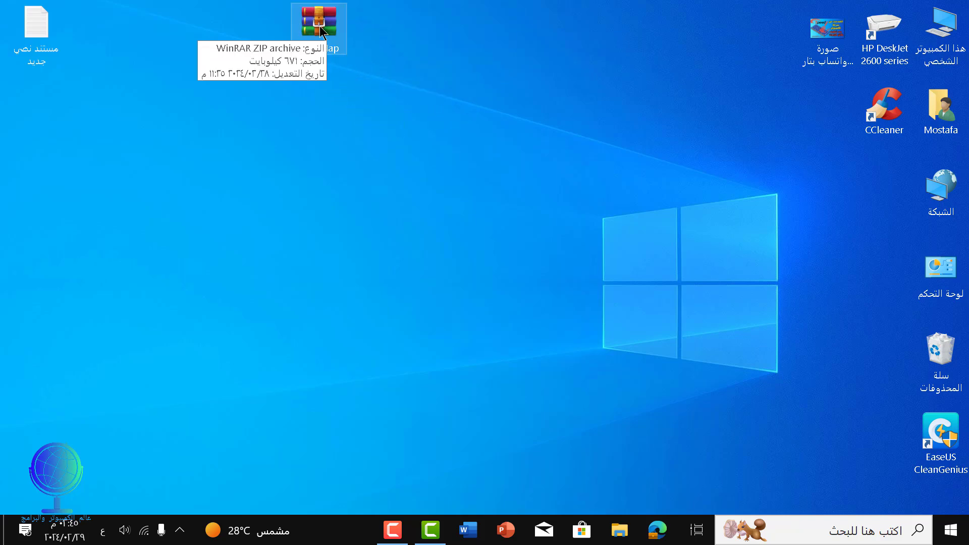
{"action": "right_click", "coordinate": [320, 26]}
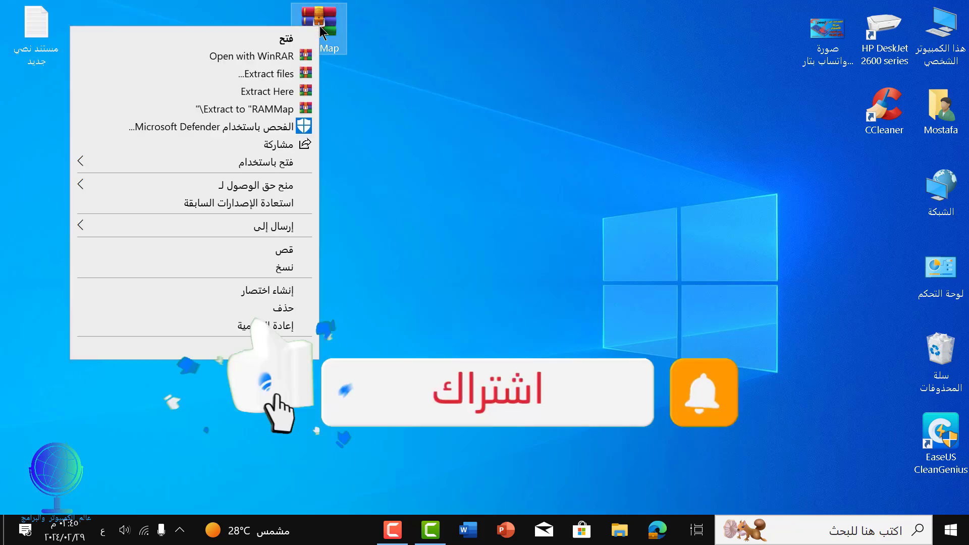
{"action": "left_click", "coordinate": [292, 92]}
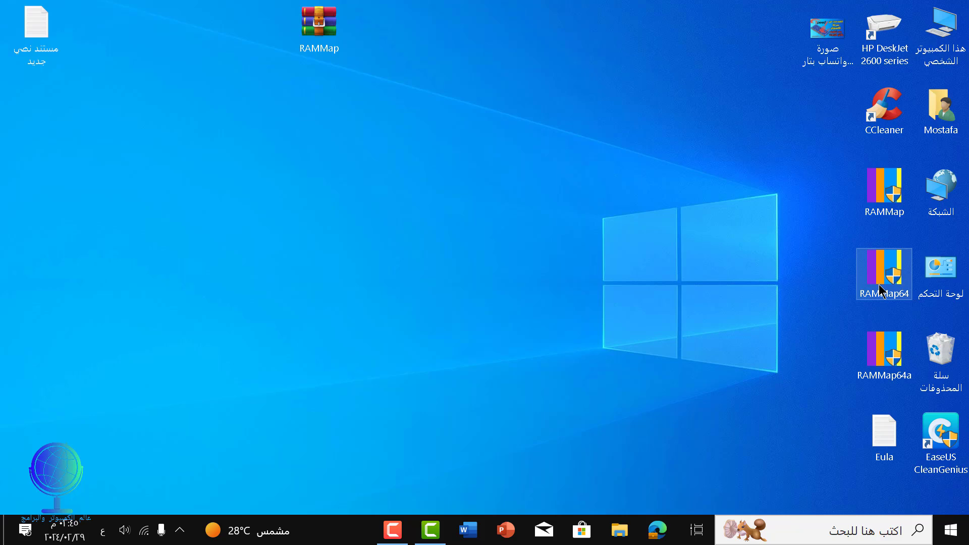
Step: Check the system type in this computer's properties for the Windows bit version, and close the settings
{"action": "right_click", "coordinate": [942, 23]}
{"action": "left_click", "coordinate": [902, 205]}
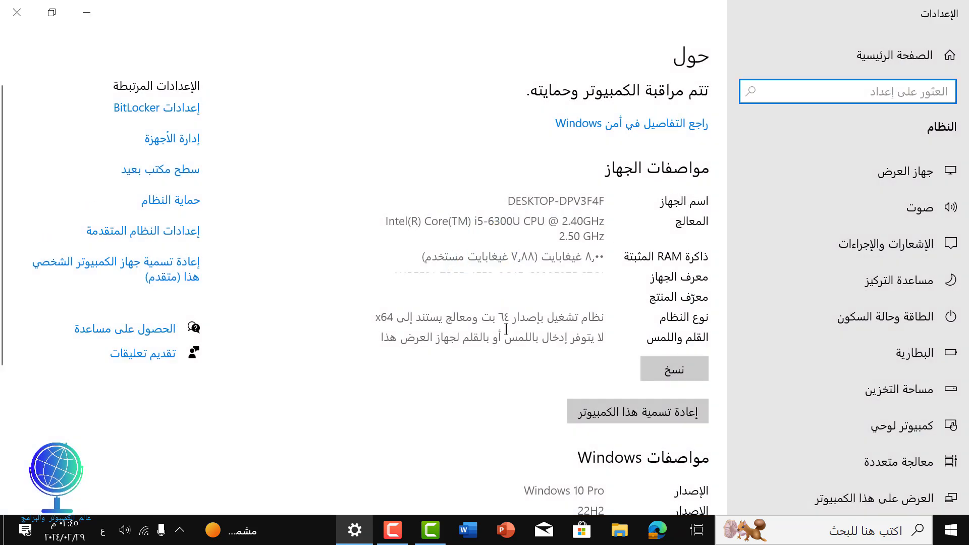
{"action": "double_click", "coordinate": [504, 317]}
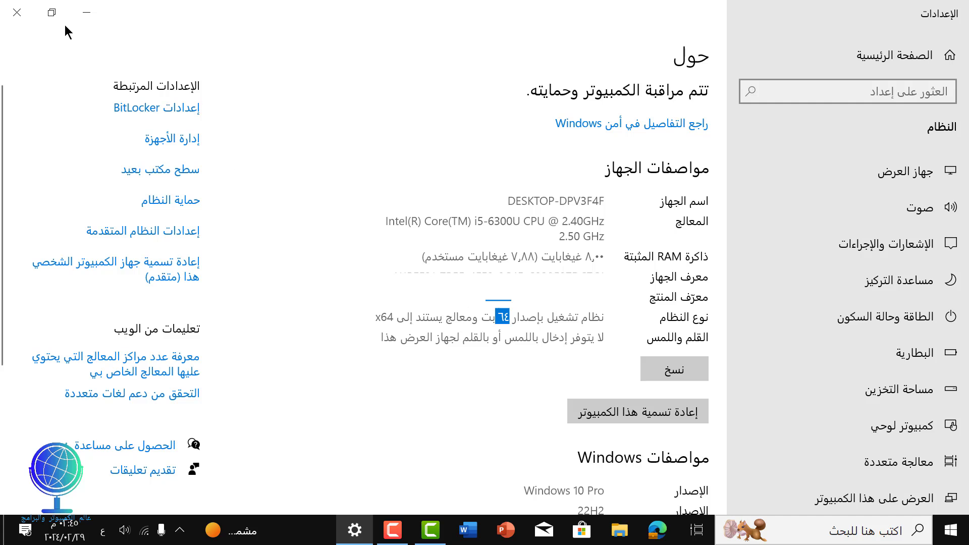
{"action": "left_click", "coordinate": [17, 22]}
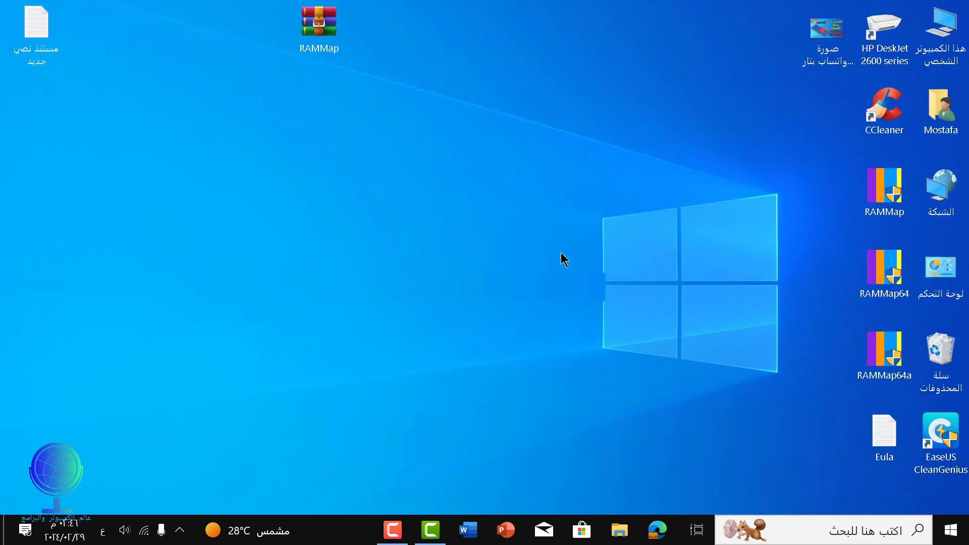
Step: Move RAMMap64 apart from the other desktop icons and run it
{"action": "left_click_drag", "start_coordinate": [878, 275], "coordinate": [733, 51]}
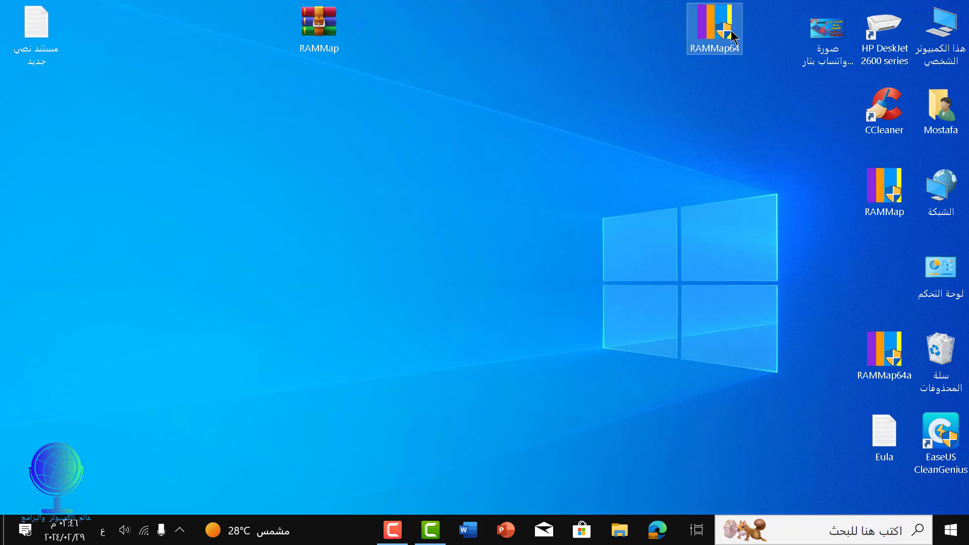
{"action": "mouse_move", "coordinate": [727, 28]}
{"action": "double_click", "coordinate": [727, 28]}
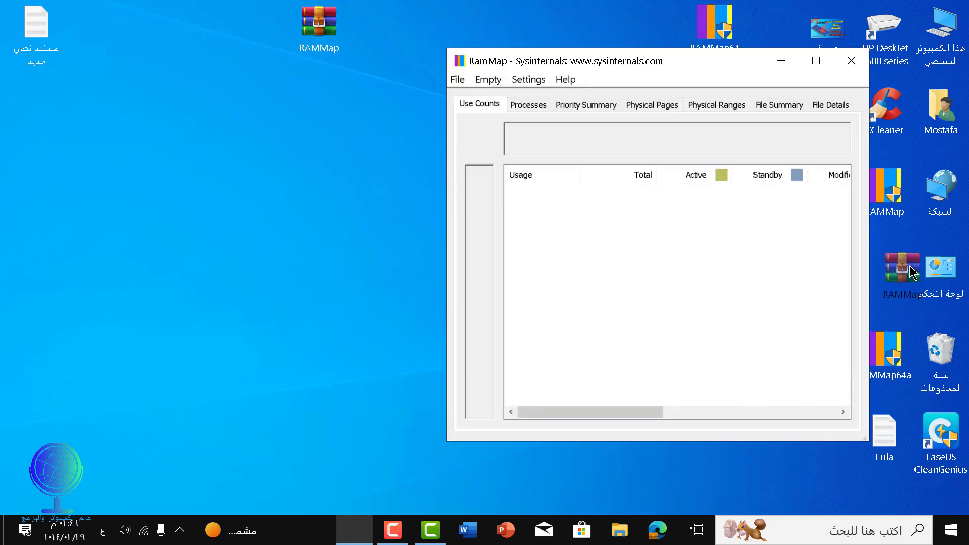
Step: Place the RAMMap archive among the other desktop icons and move the RamMap window to the free desktop area
{"action": "left_click_drag", "start_coordinate": [908, 268], "coordinate": [908, 269]}
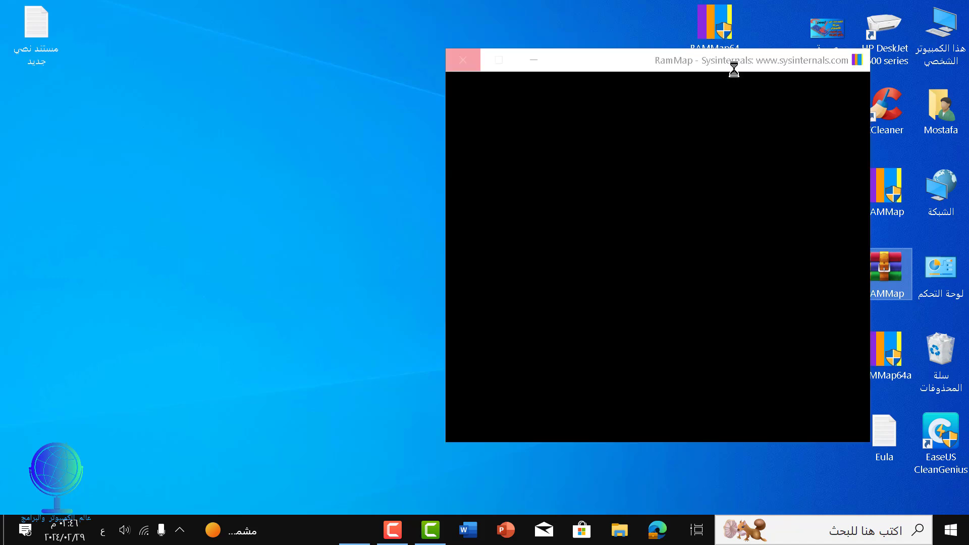
{"action": "left_click", "coordinate": [539, 66]}
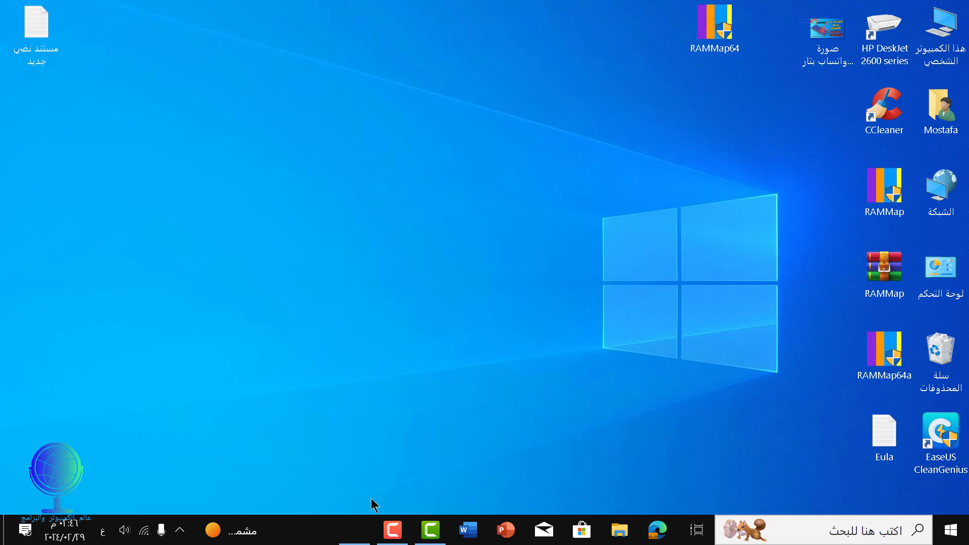
{"action": "left_click", "coordinate": [355, 531]}
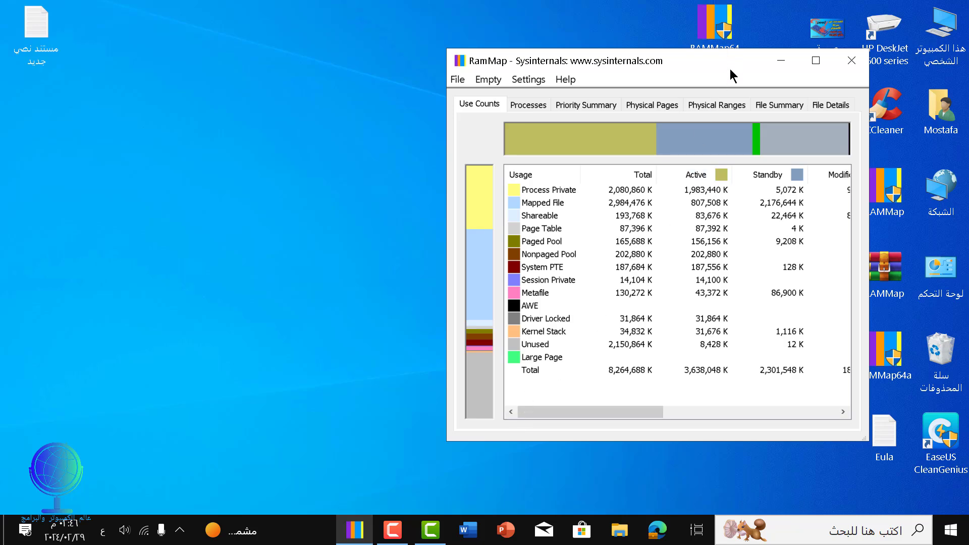
{"action": "left_click_drag", "start_coordinate": [732, 63], "coordinate": [302, 20]}
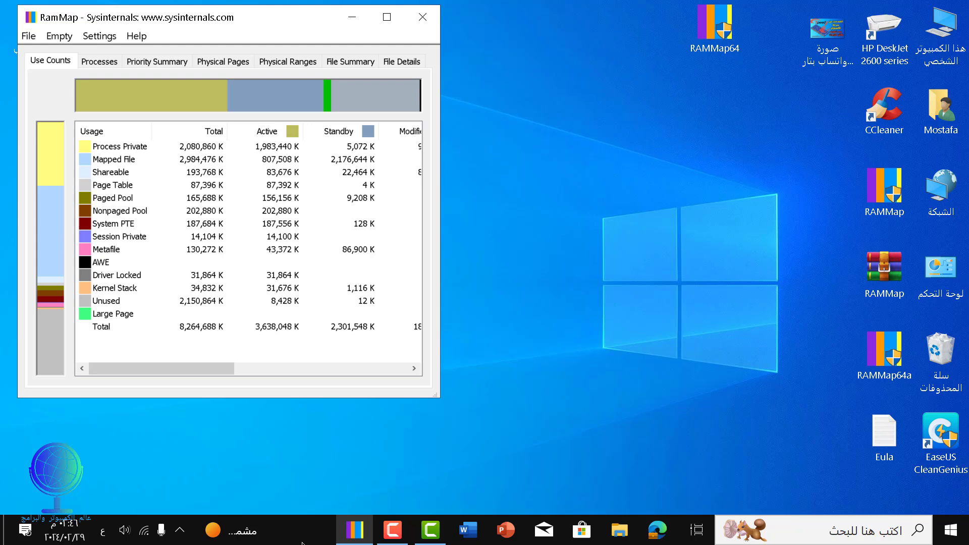
Step: Open Task Manager, place it beside the RamMap window, and view the memory performance graph
{"action": "right_click", "coordinate": [302, 541]}
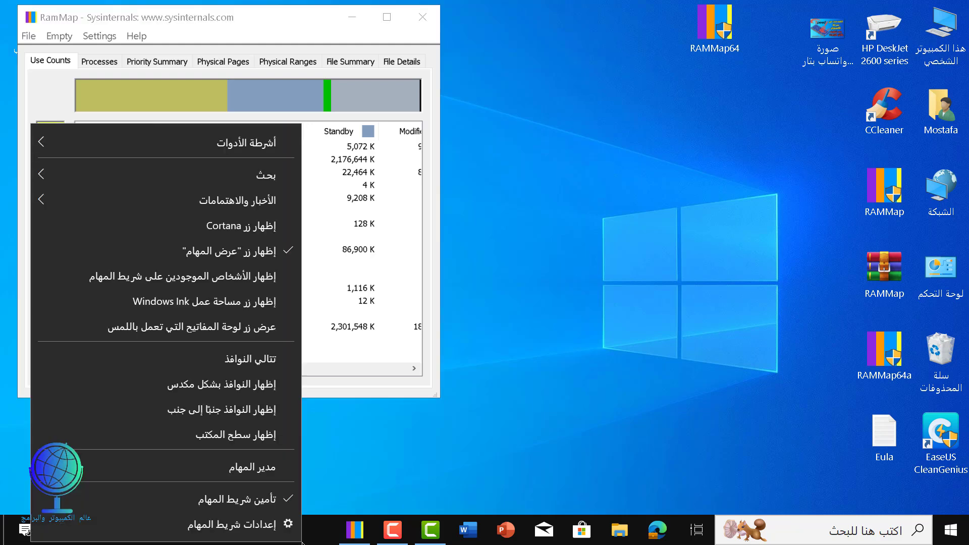
{"action": "left_click", "coordinate": [270, 469]}
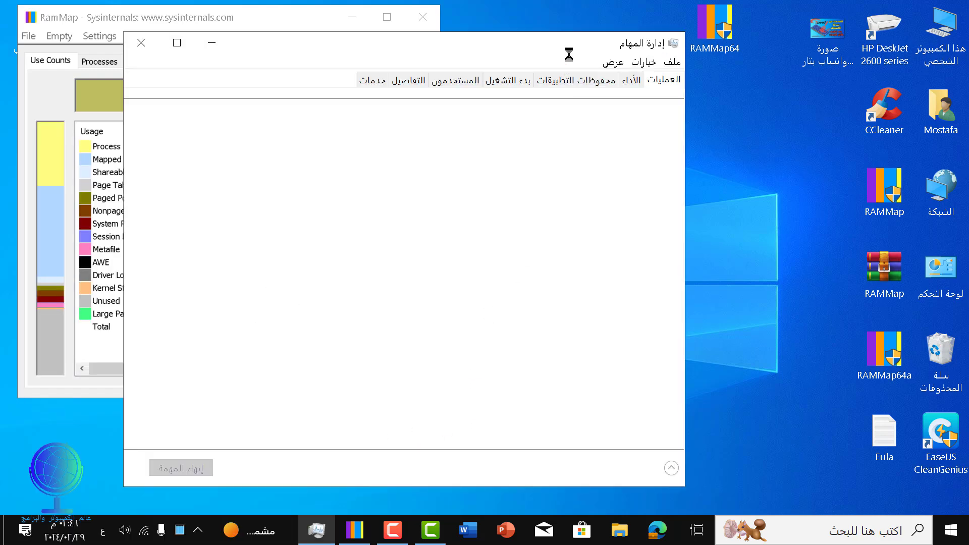
{"action": "left_click_drag", "start_coordinate": [578, 39], "coordinate": [854, 27]}
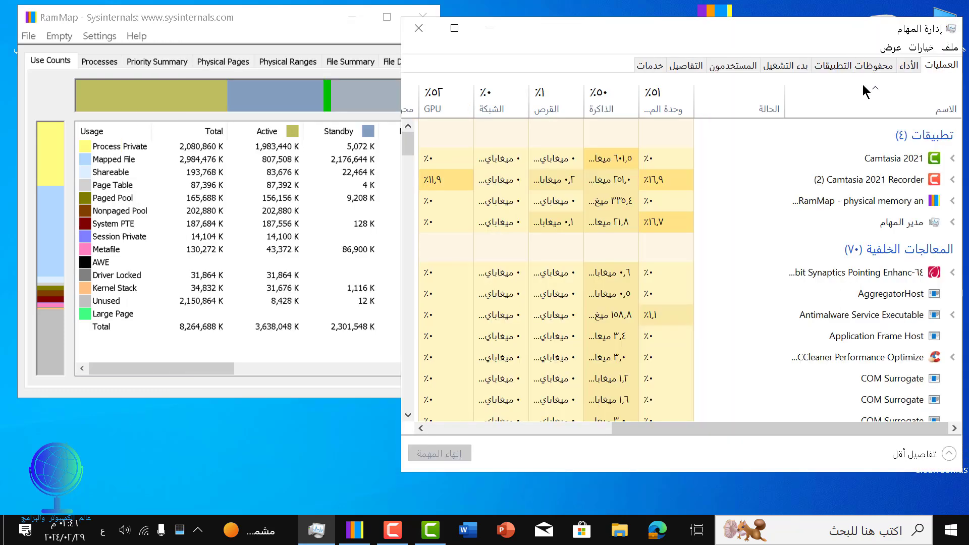
{"action": "left_click", "coordinate": [909, 66]}
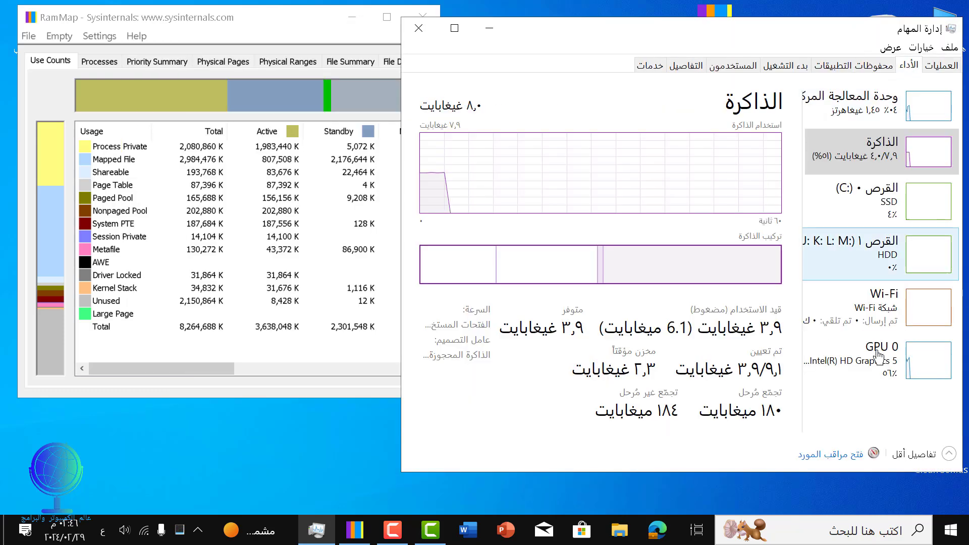
{"action": "left_click", "coordinate": [920, 160]}
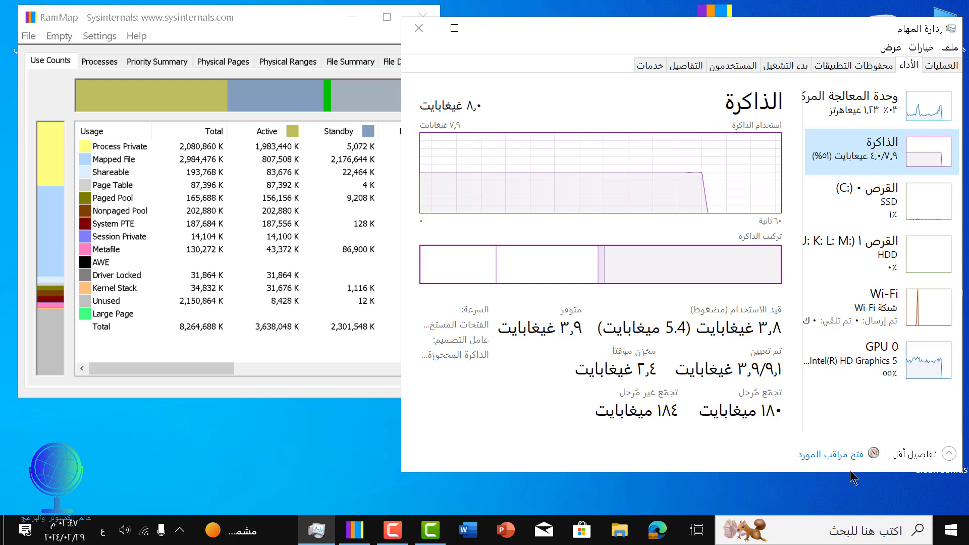
Step: Open Resource Monitor from Task Manager, examine the Standby amount in its physical memory view, and move its window beside RamMap
{"action": "left_click", "coordinate": [829, 456]}
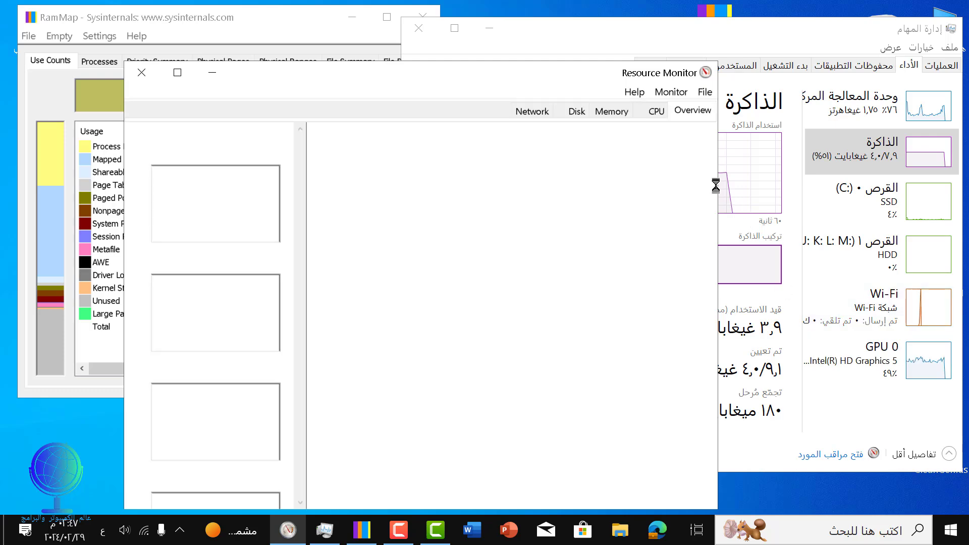
{"action": "left_click_drag", "start_coordinate": [574, 72], "coordinate": [733, 60]}
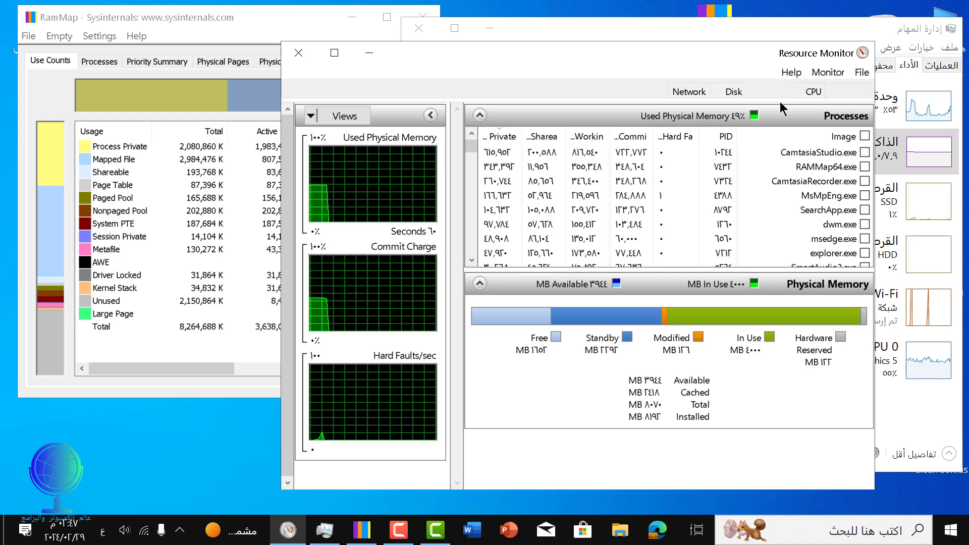
{"action": "mouse_move", "coordinate": [607, 318]}
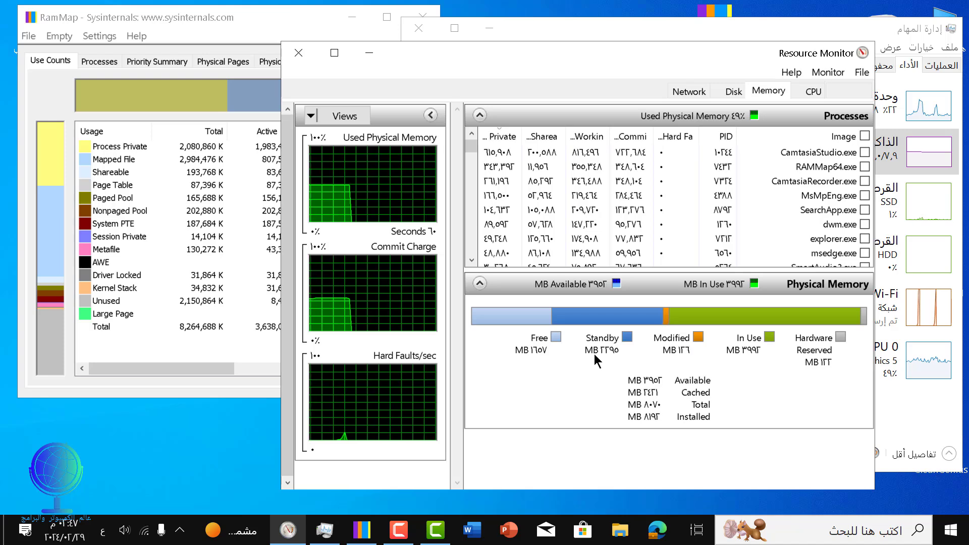
{"action": "mouse_move", "coordinate": [614, 351]}
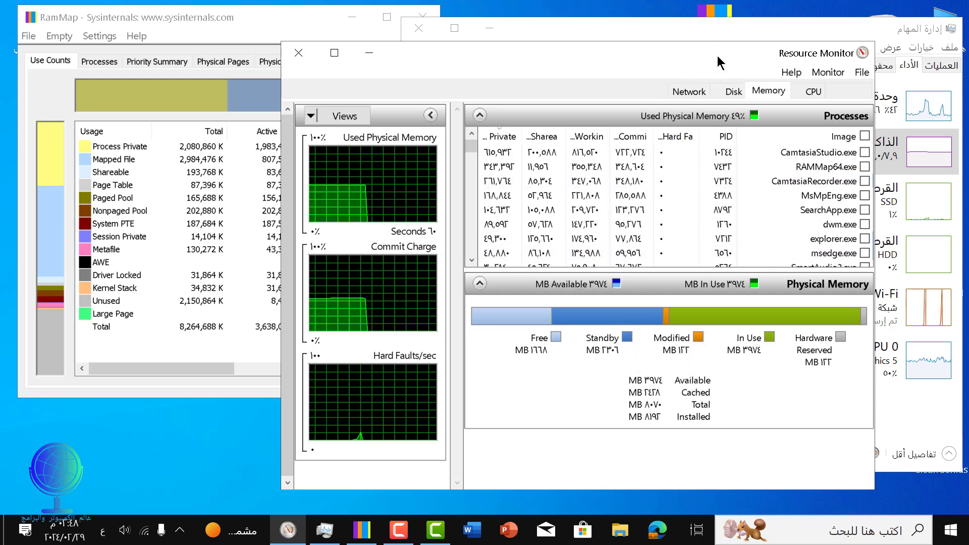
{"action": "left_click_drag", "start_coordinate": [725, 53], "coordinate": [792, 44]}
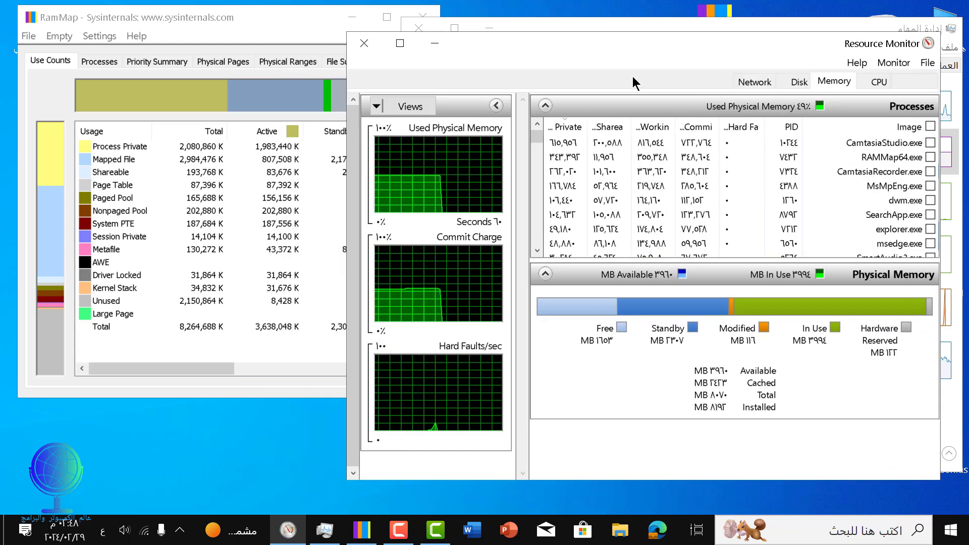
Step: Switch to RamMap and empty the standby list, keeping the physical memory bar in Resource Monitor in view
{"action": "left_click", "coordinate": [277, 19]}
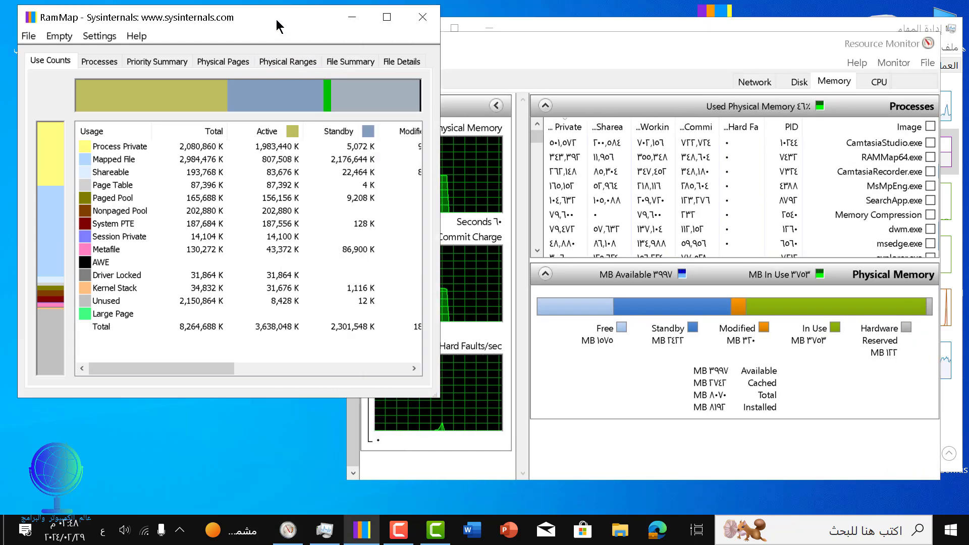
{"action": "left_click", "coordinate": [63, 36]}
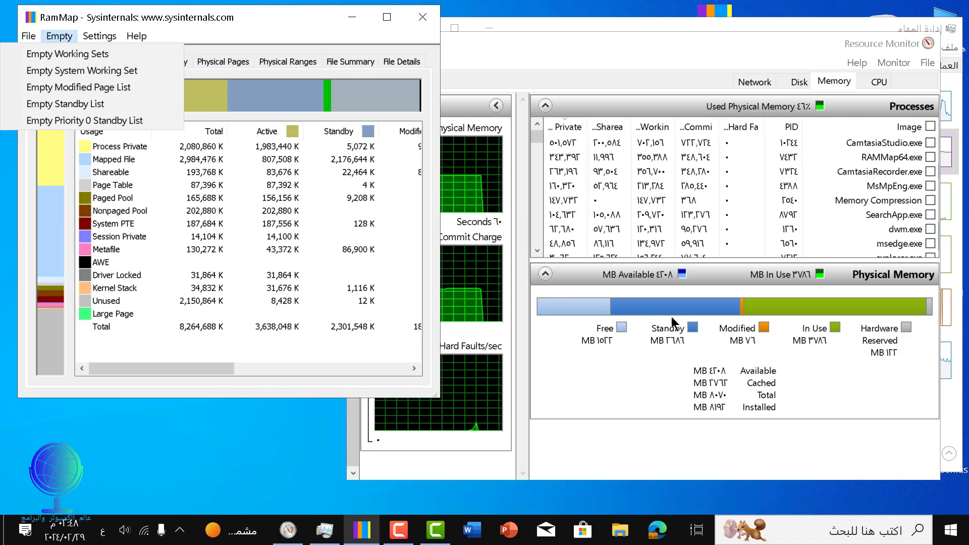
{"action": "mouse_move", "coordinate": [677, 307]}
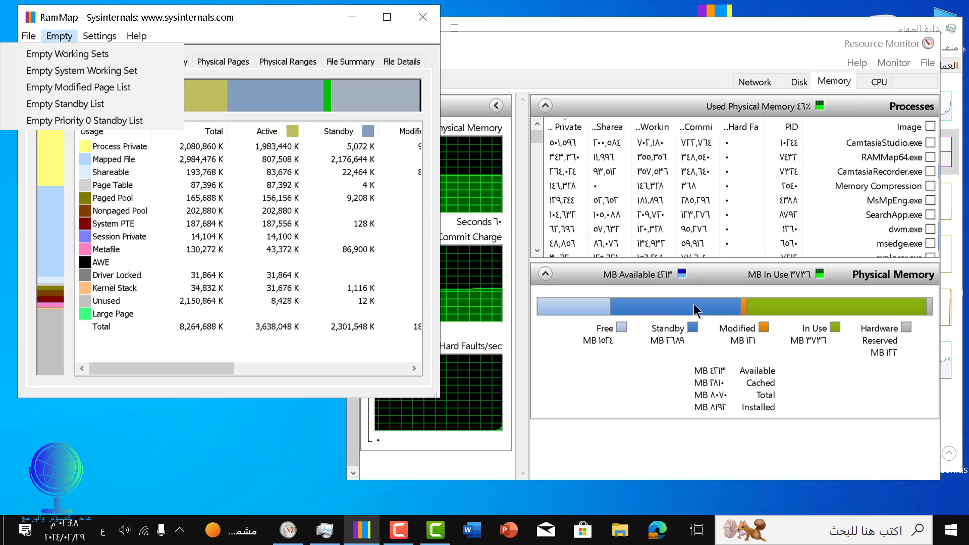
{"action": "left_click", "coordinate": [96, 107]}
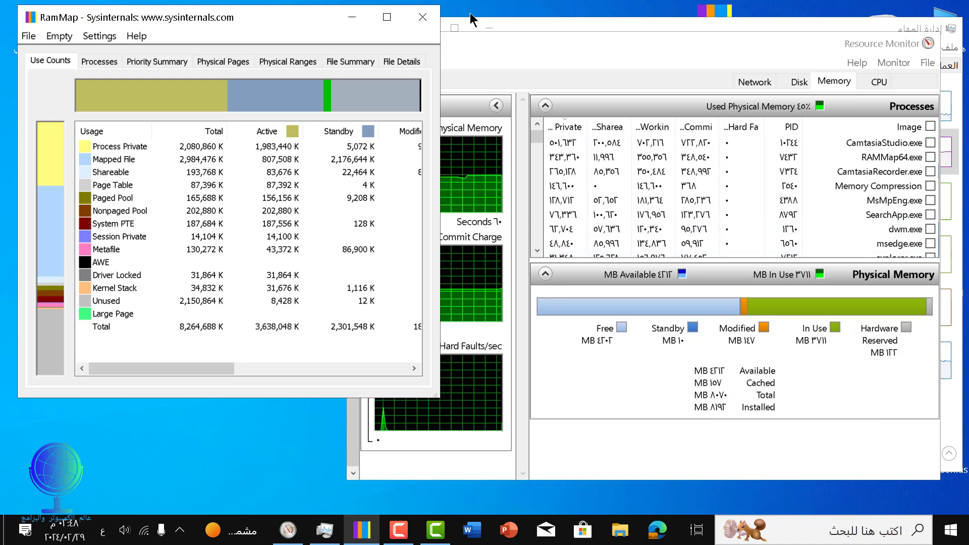
Step: Close RamMap and Resource Monitor, check the memory usage in Task Manager, and close it too
{"action": "left_click", "coordinate": [421, 28]}
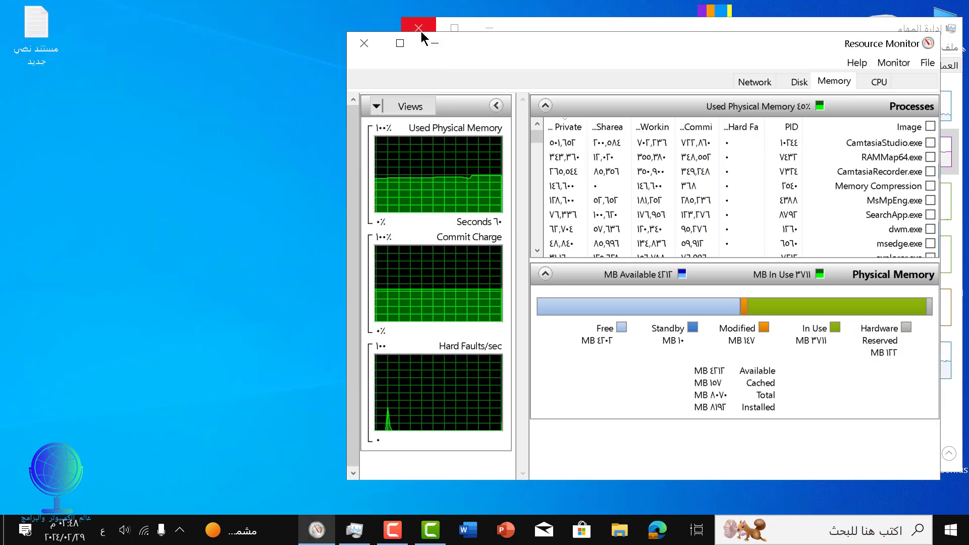
{"action": "left_click", "coordinate": [369, 51]}
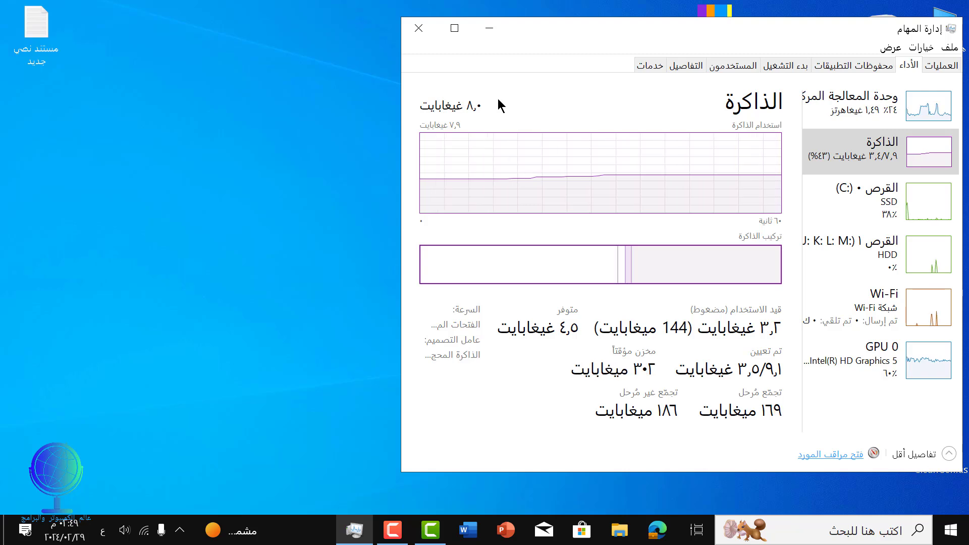
{"action": "left_click", "coordinate": [423, 28]}
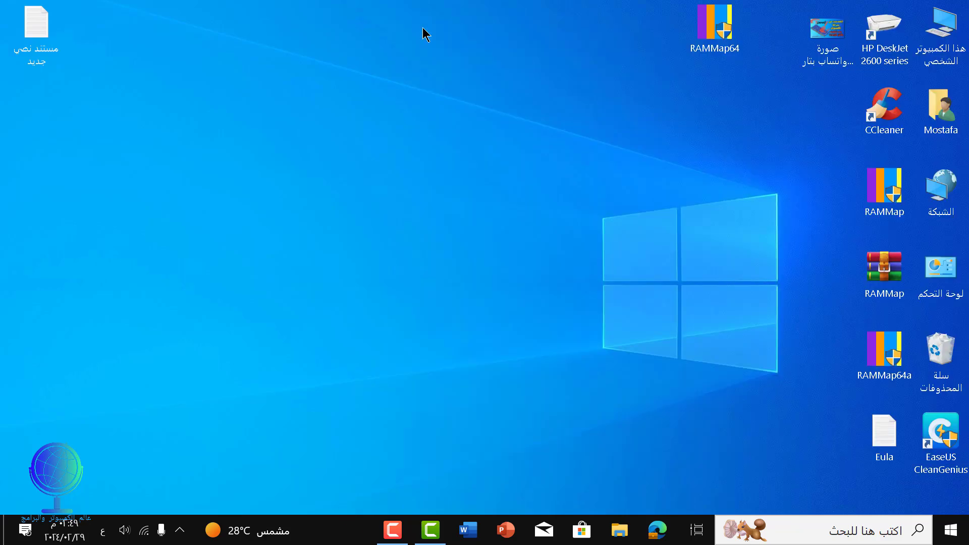